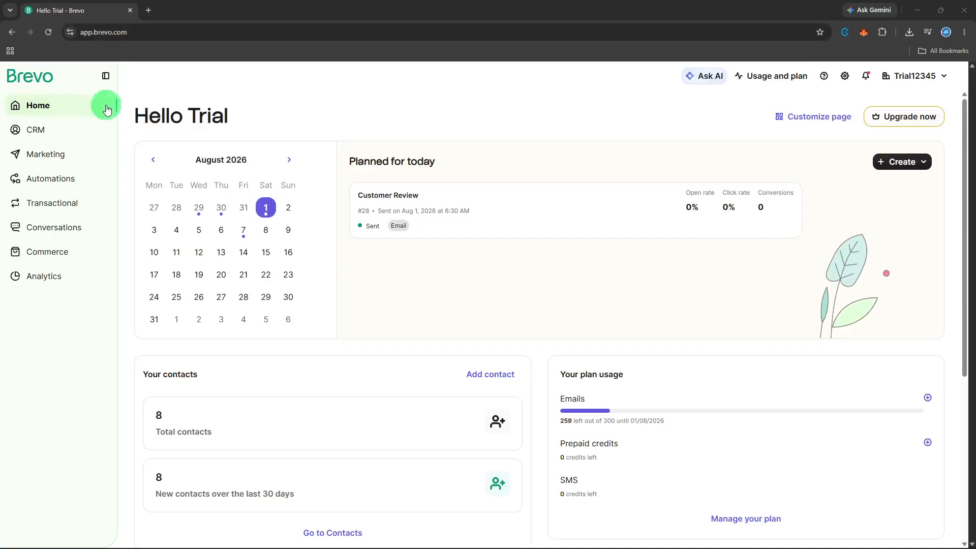
Open the CRM contacts list and examine the contacts' timezone and language columns.
left_click(91, 123)
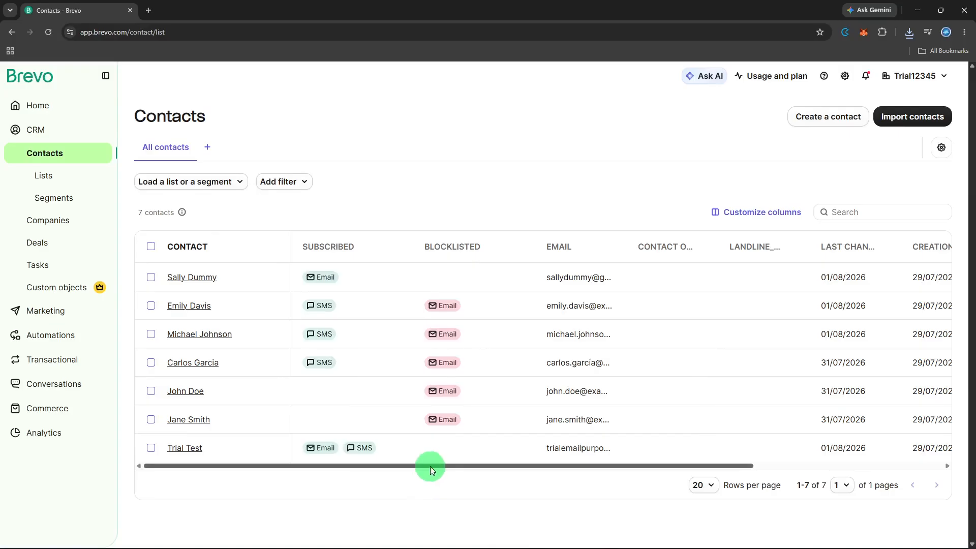
left_click_drag(431, 466, 657, 465)
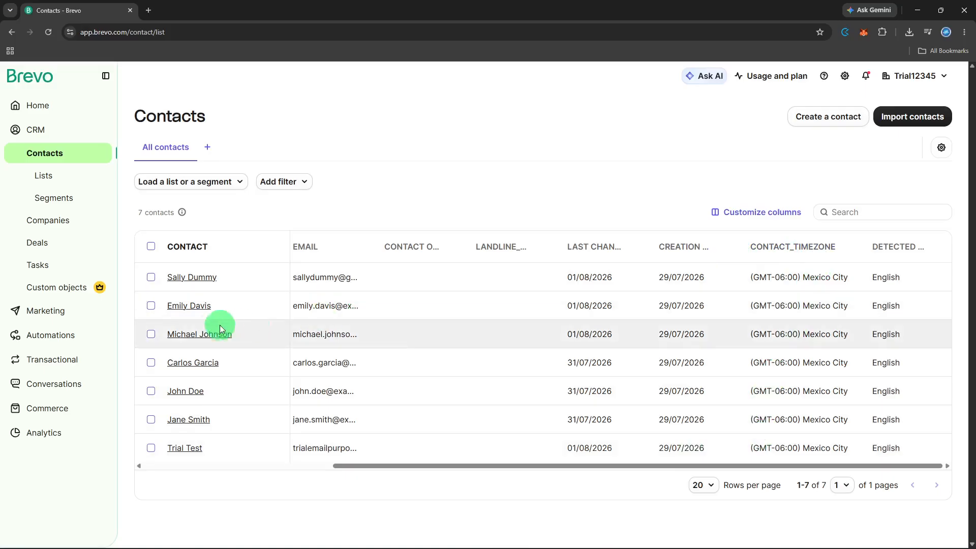
Create a new automation from scratch in the automation workflows.
left_click(65, 341)
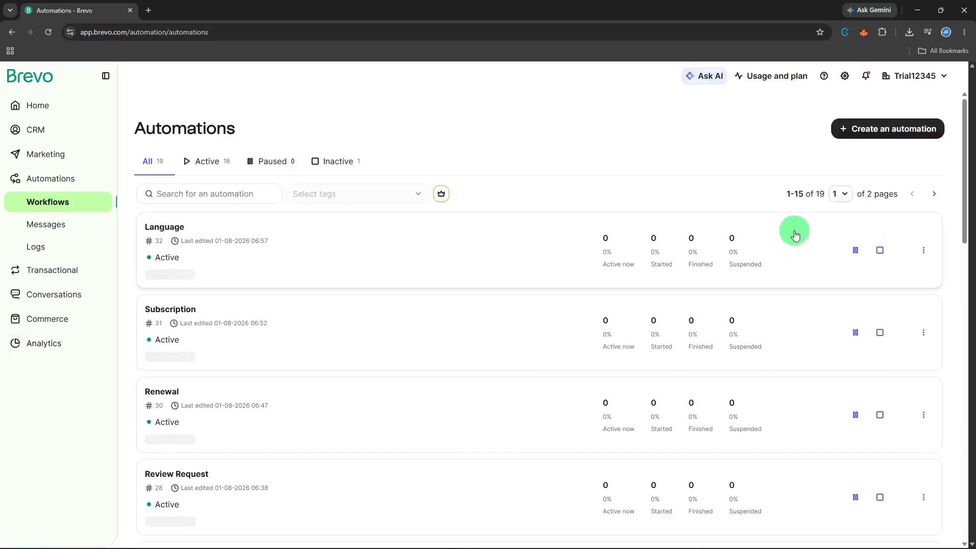
left_click(863, 133)
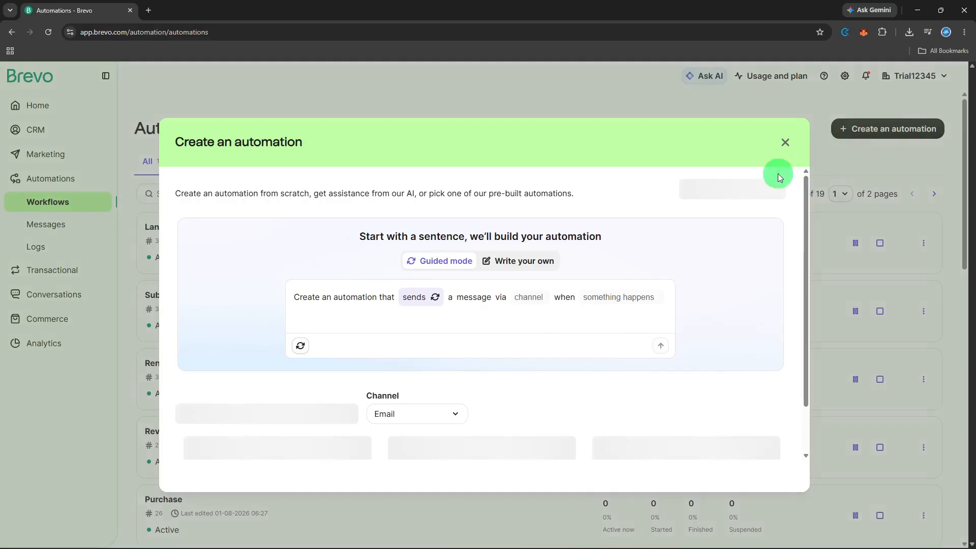
left_click(758, 192)
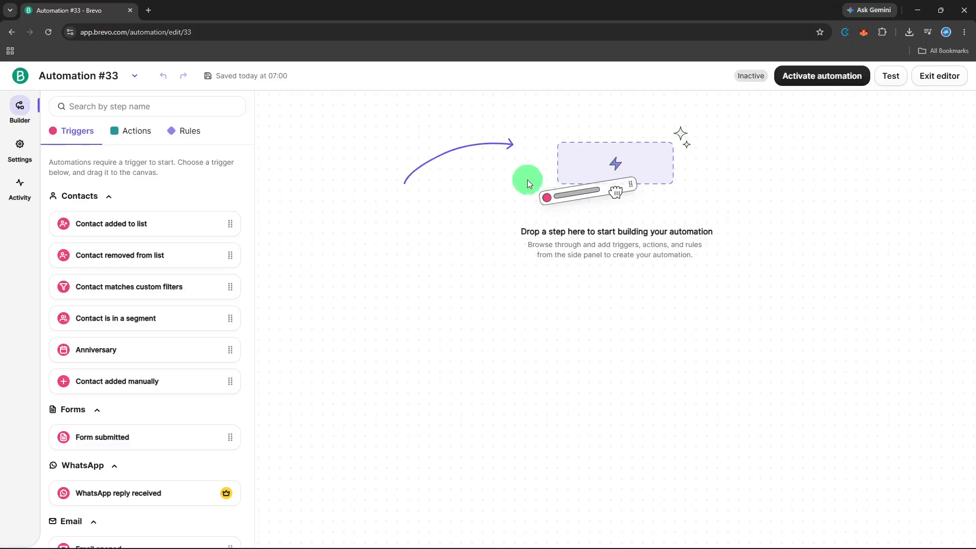
Add a Contact added to list trigger for the Contacts involved in conversations #4 list and save it.
left_click_drag(128, 233, 573, 204)
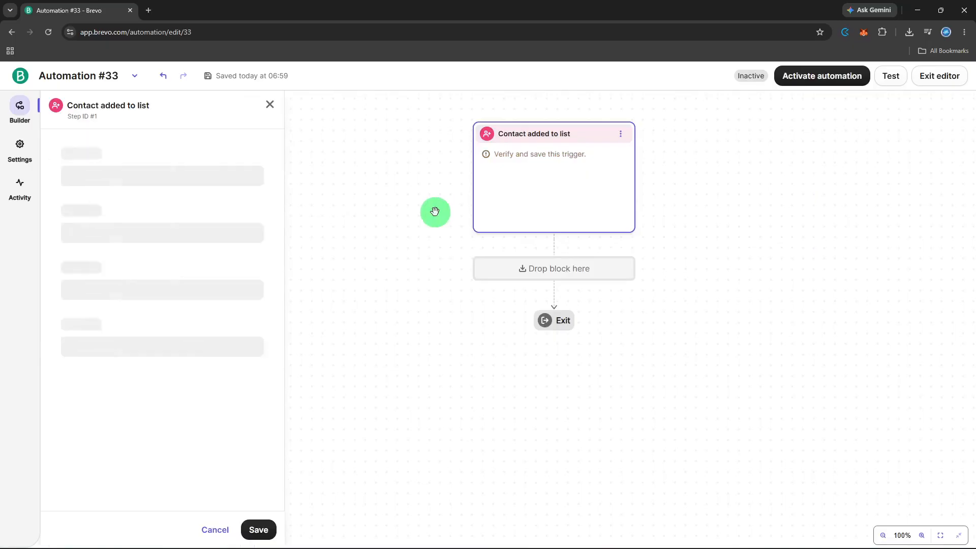
left_click(198, 162)
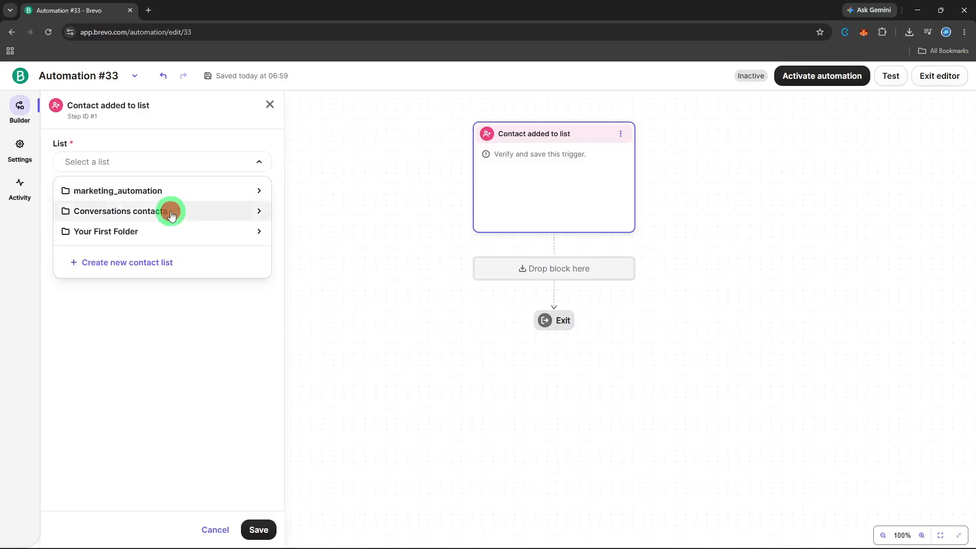
left_click(170, 212)
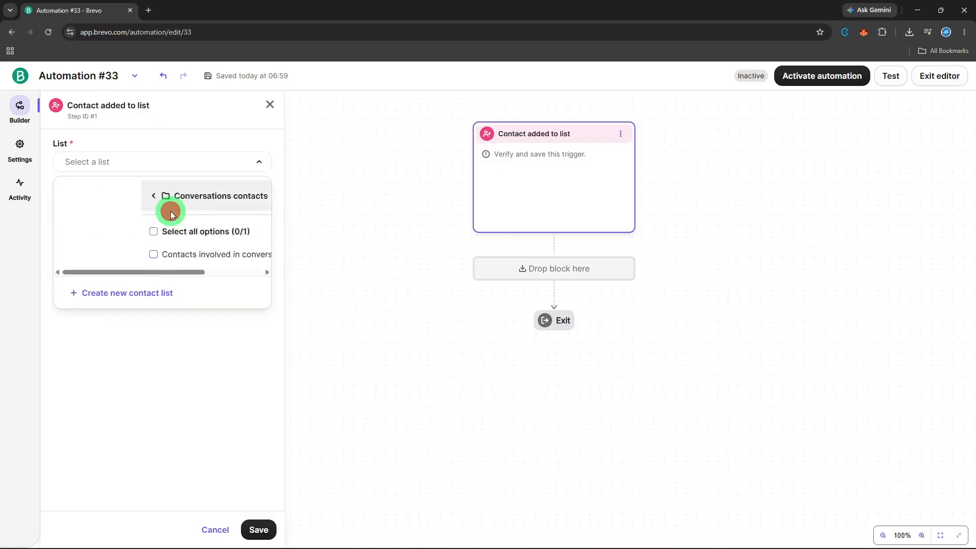
left_click(155, 253)
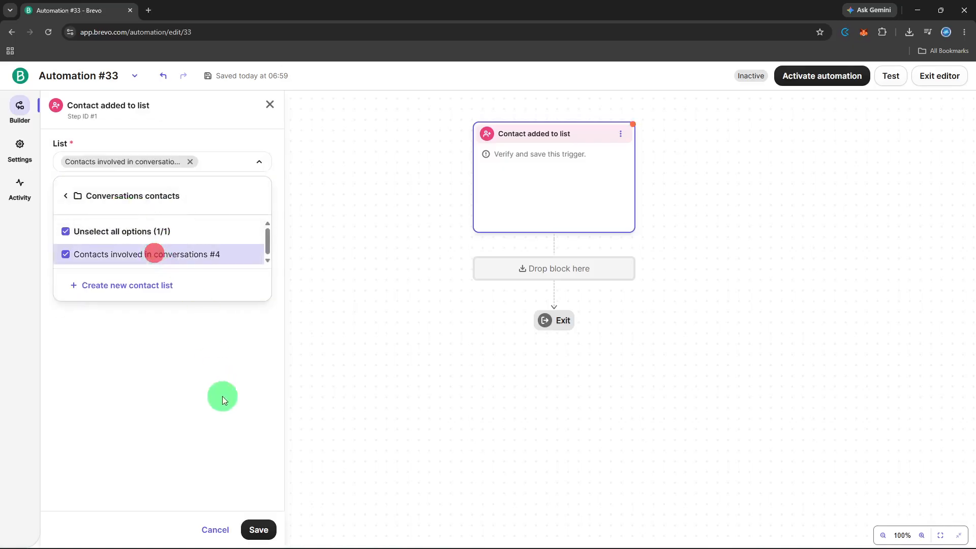
left_click(257, 531)
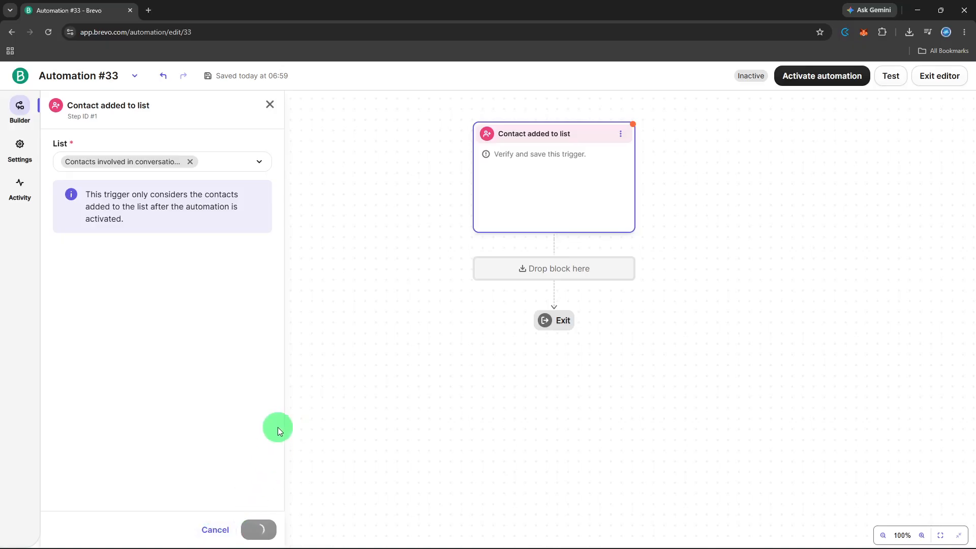
Add a Conditional split rule directly after the Contact added to list trigger.
left_click(496, 275)
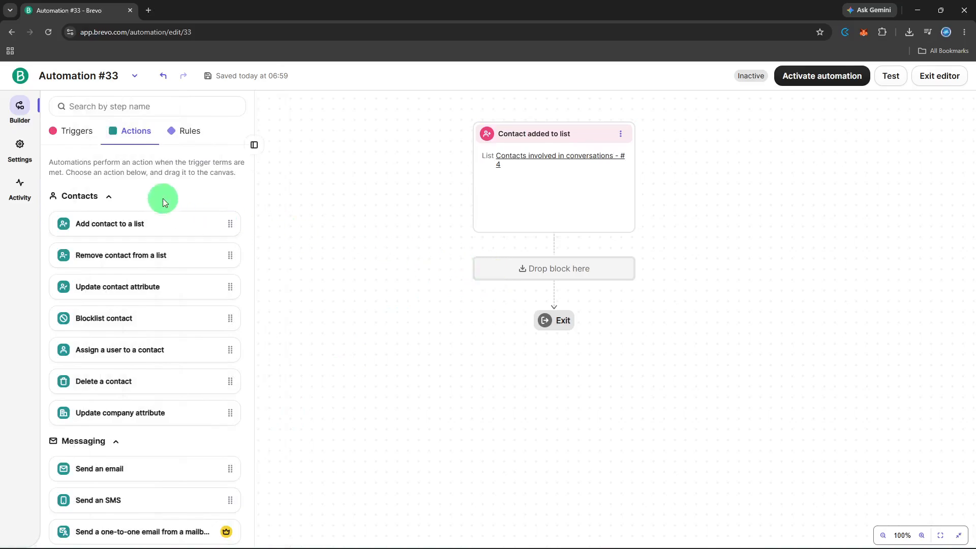
left_click(180, 135)
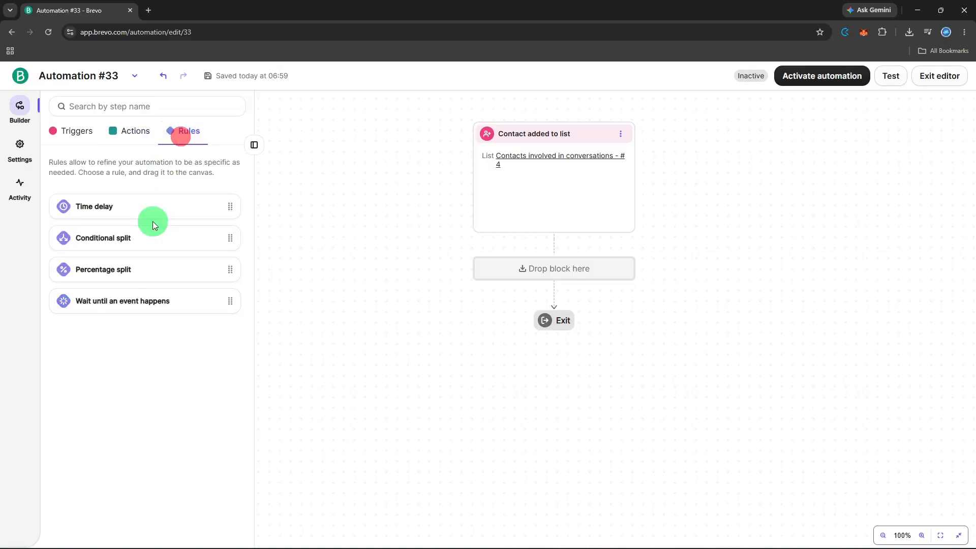
left_click_drag(146, 231, 527, 263)
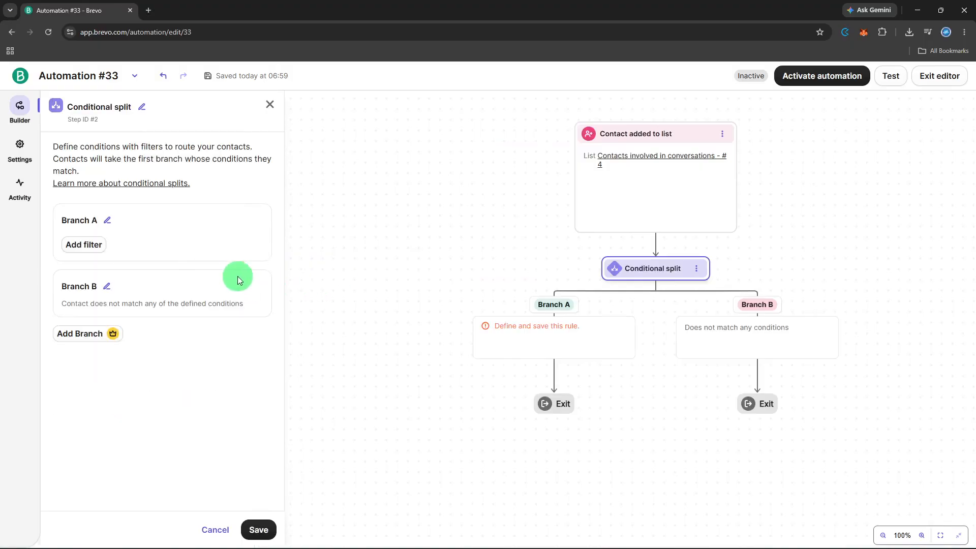
Define Branch A's first condition as member of the Contacts involved in conversations list.
left_click(80, 247)
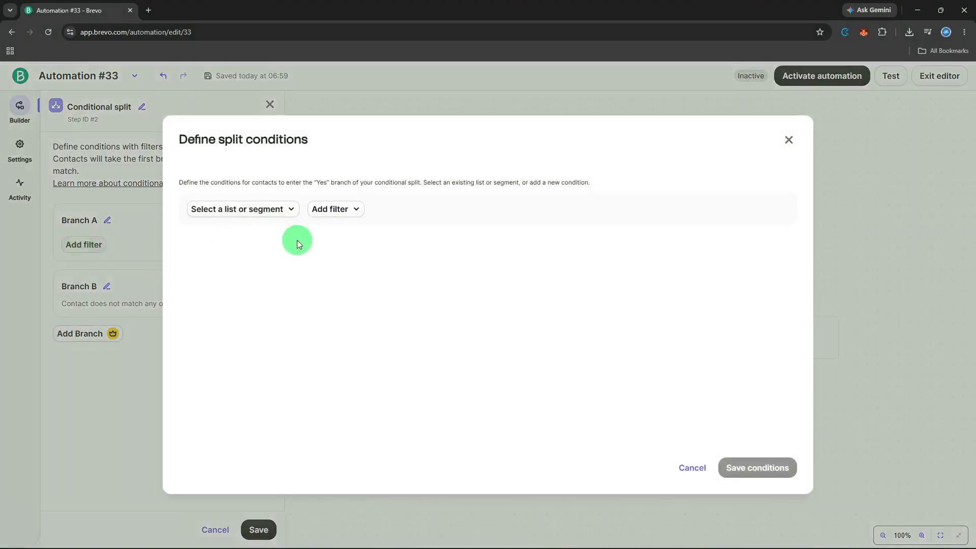
left_click(291, 209)
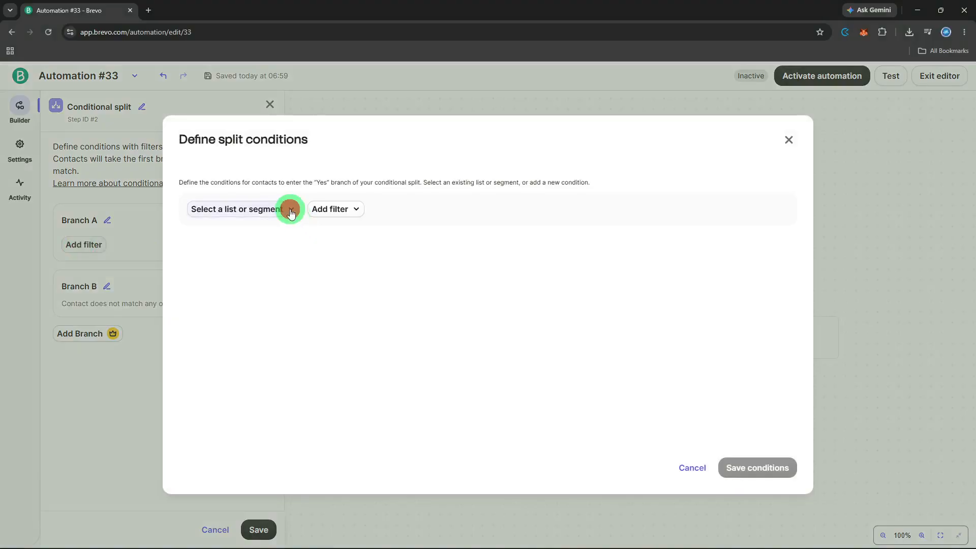
left_click(273, 301)
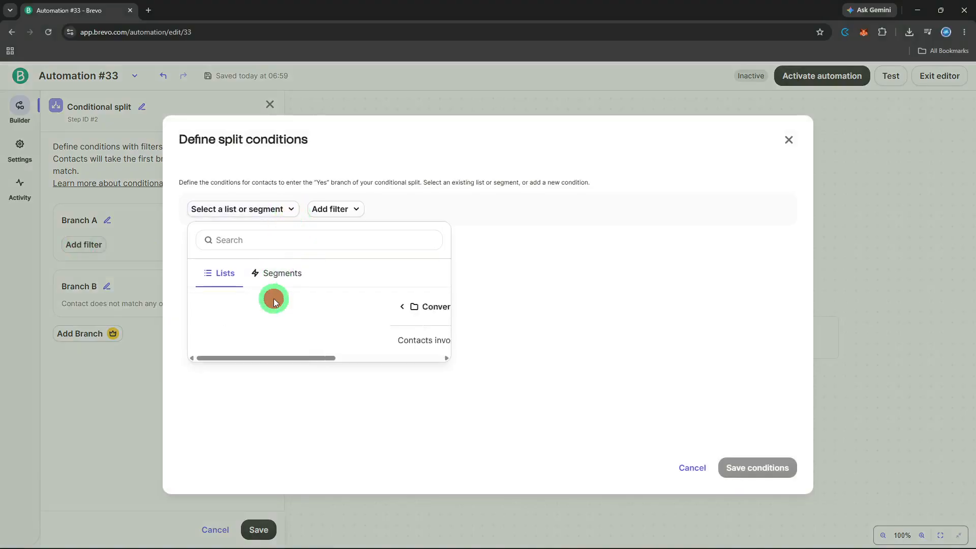
left_click(270, 337)
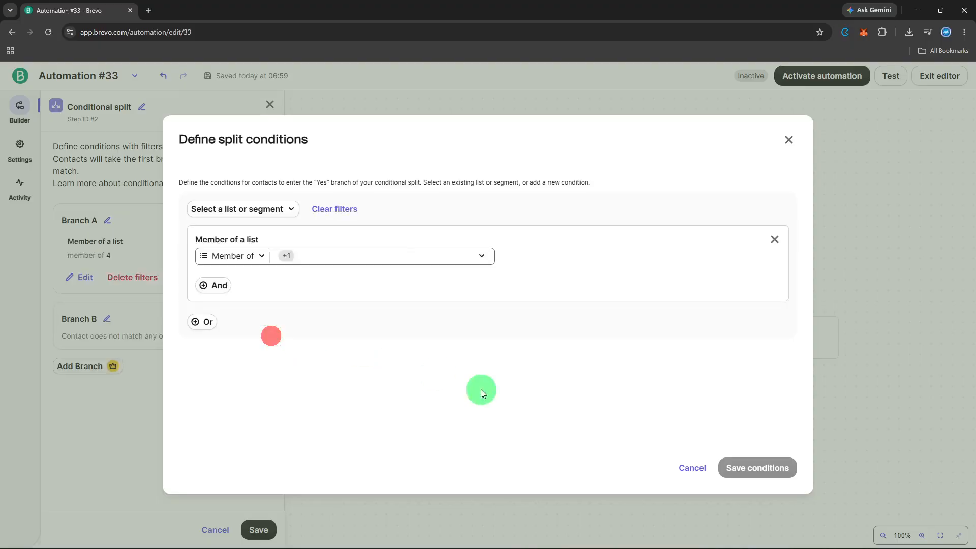
Add an And condition to Branch A with Contact timezone equal to mexico, and save the conditional split.
left_click(224, 285)
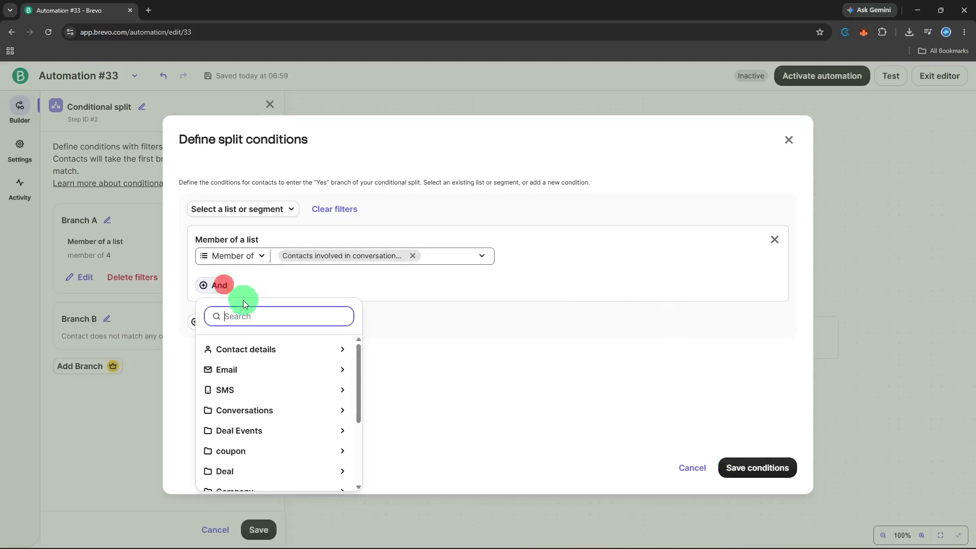
scroll(247, 352, "down", 3)
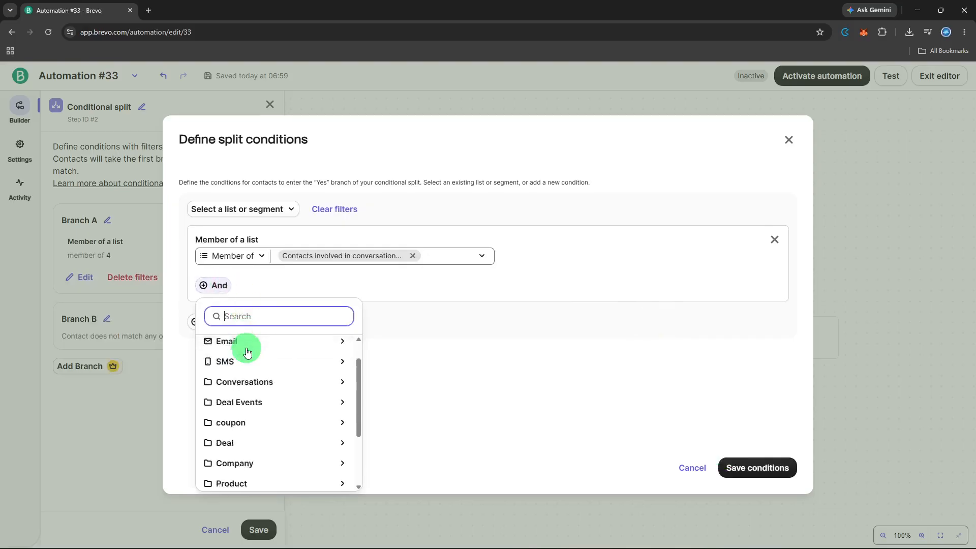
scroll(248, 353, "down", 1)
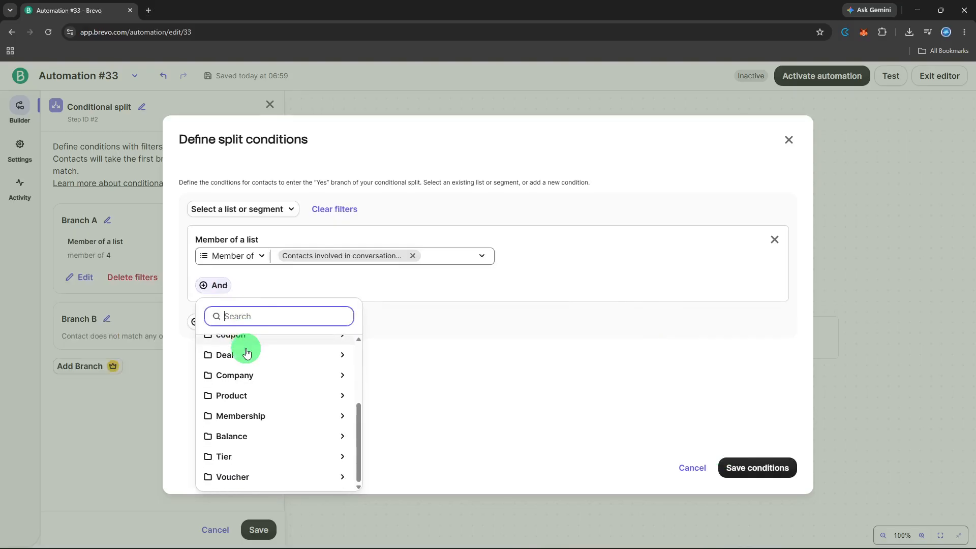
scroll(252, 338, "up", 4)
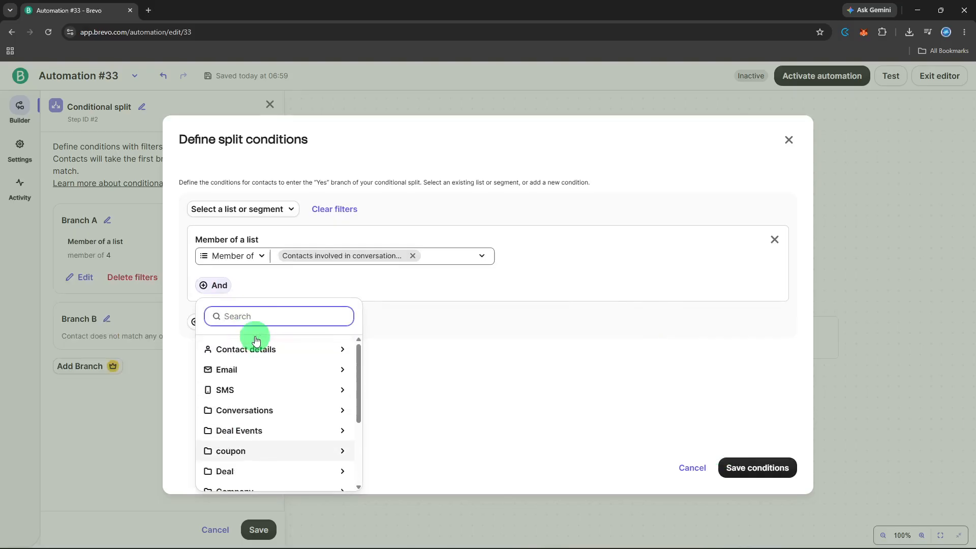
left_click(256, 347)
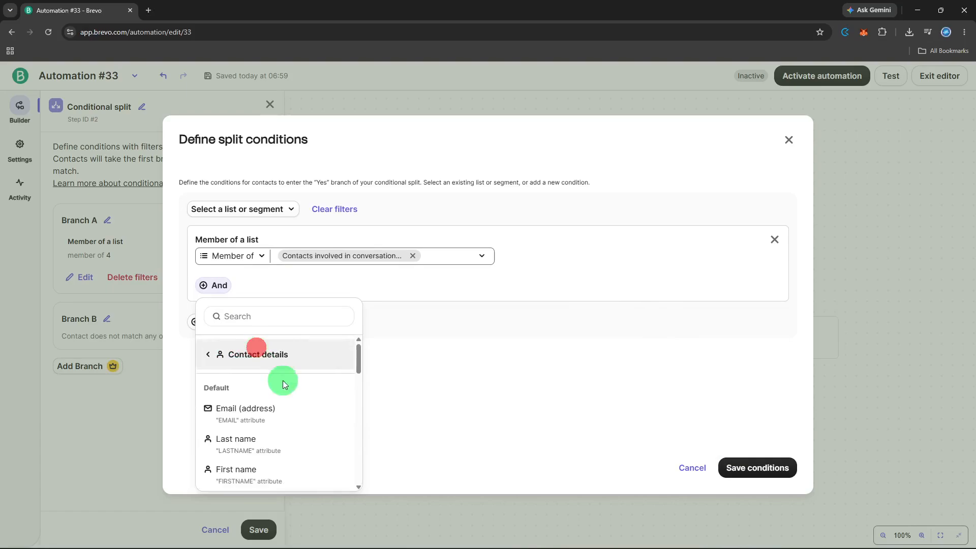
scroll(291, 395, "down", 3)
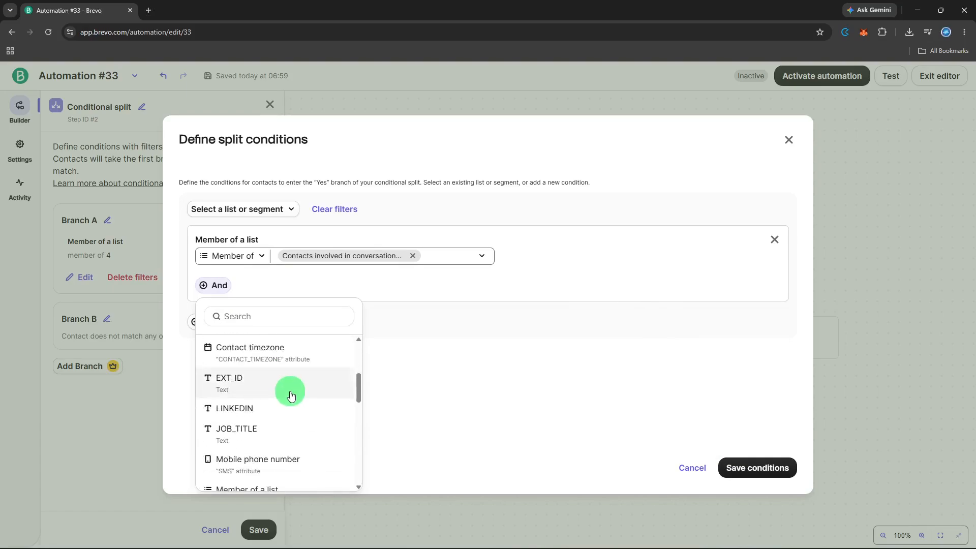
left_click(289, 358)
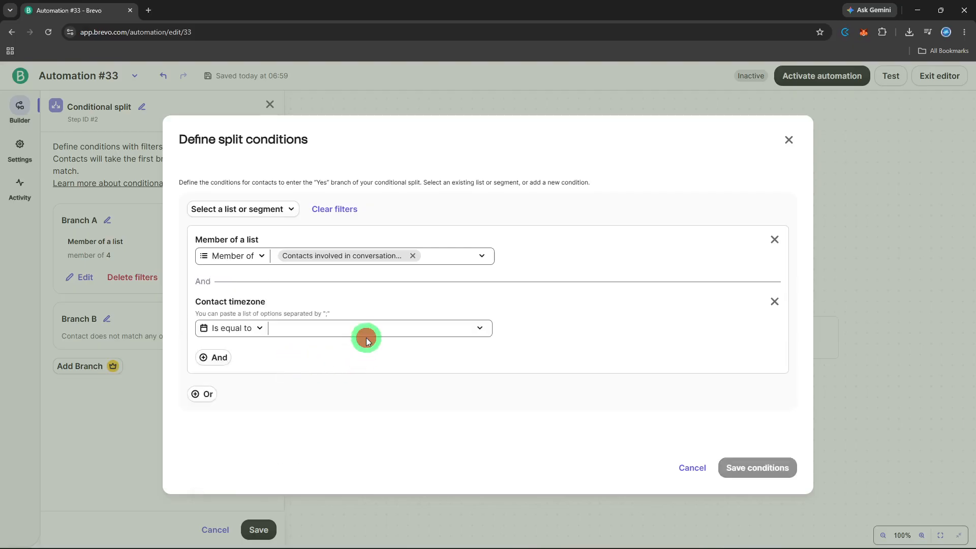
left_click(371, 329)
type("mexico")
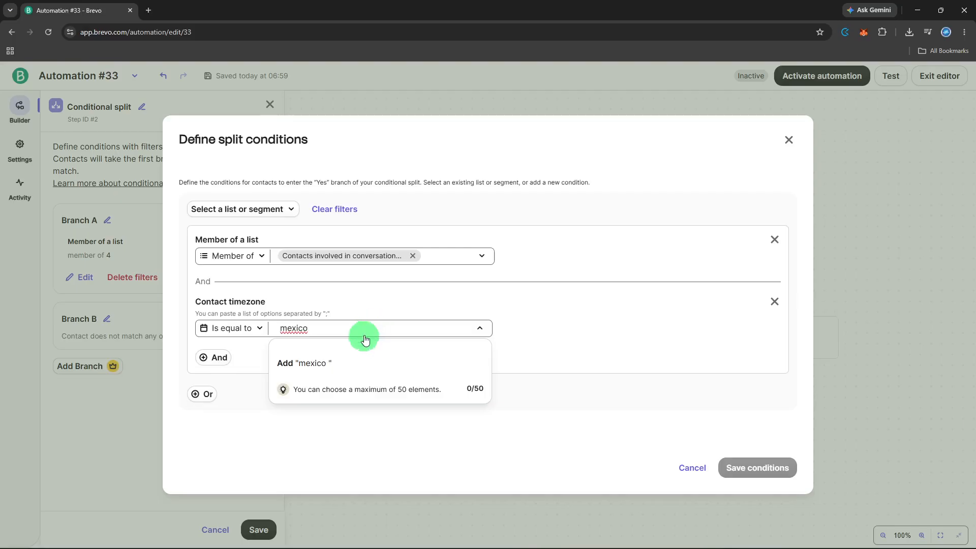
left_click(349, 356)
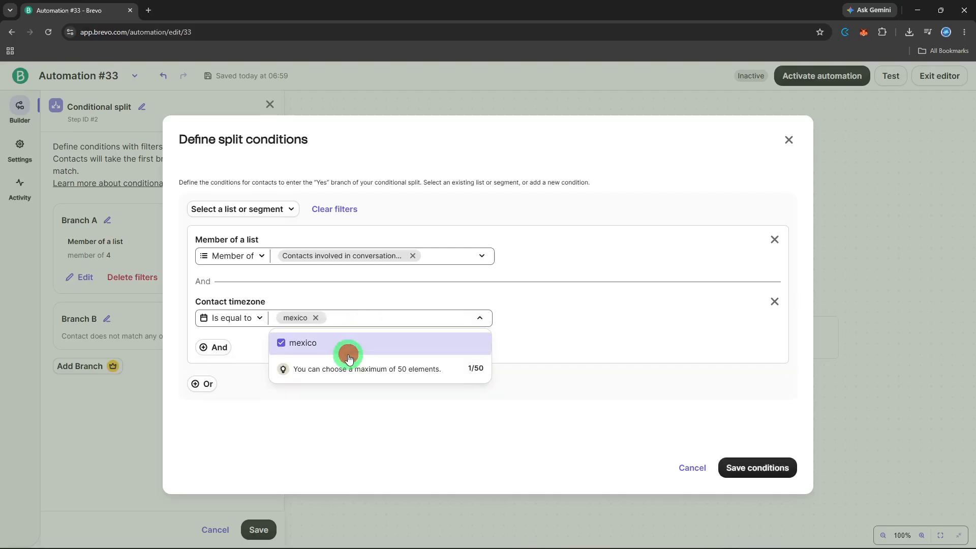
left_click(590, 330)
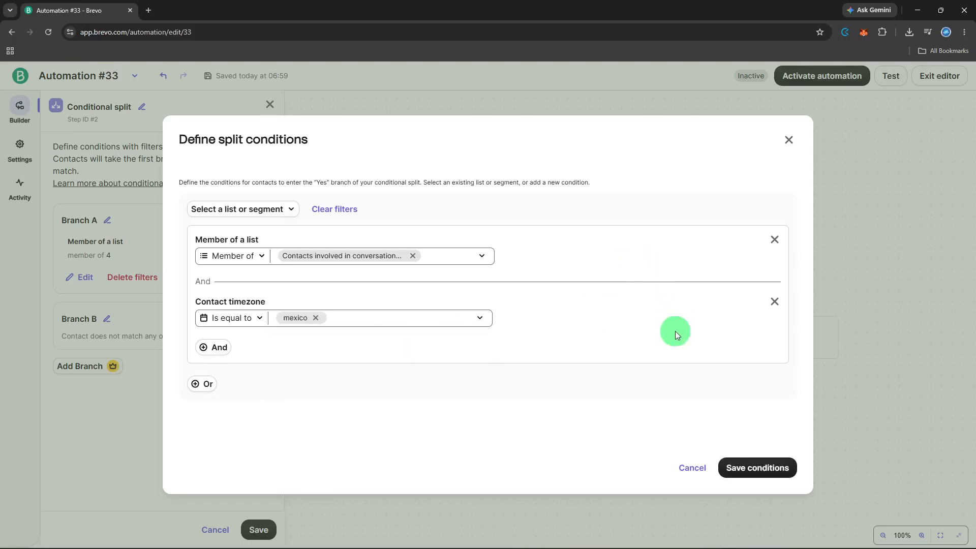
left_click(759, 465)
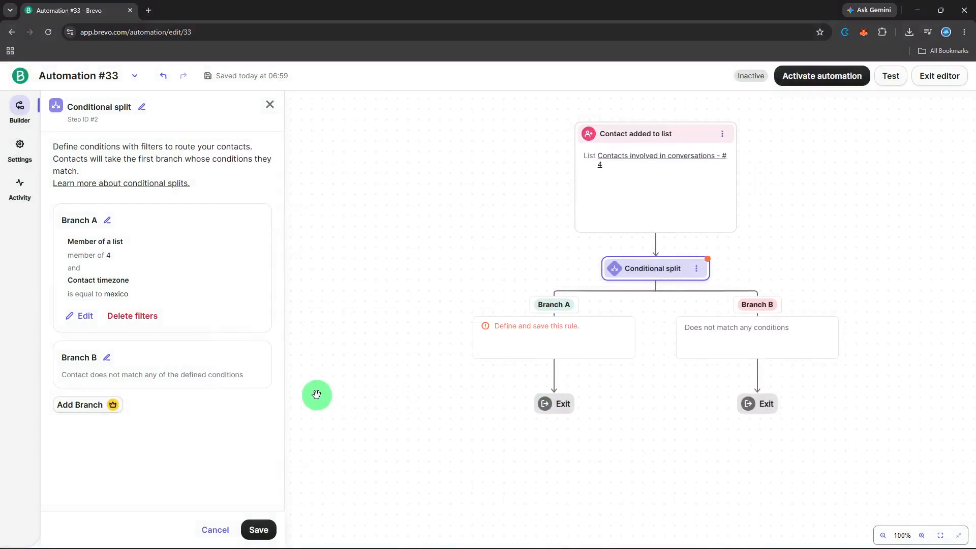
left_click(259, 527)
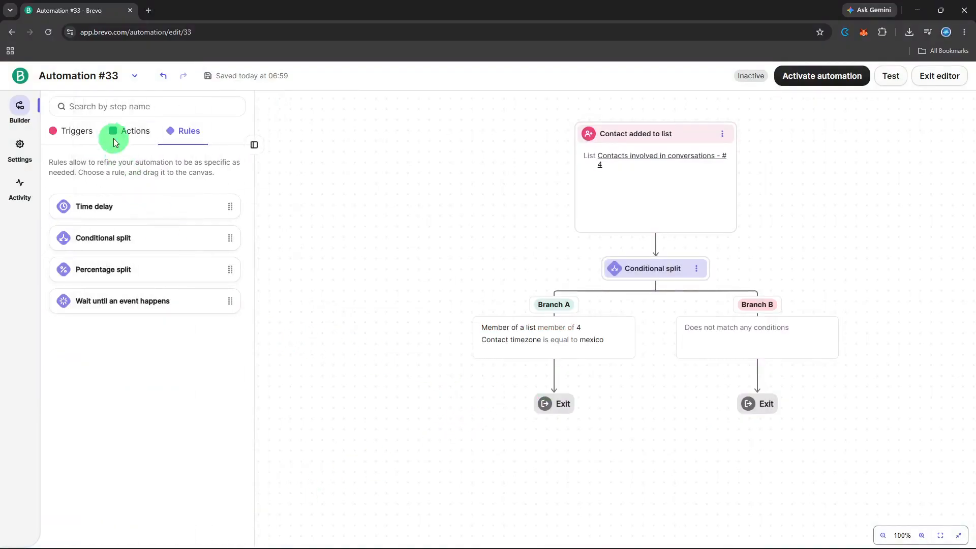
Add a Send an email action under Branch A, synced with the existing Welcome mail message #19, and save it.
left_click(113, 136)
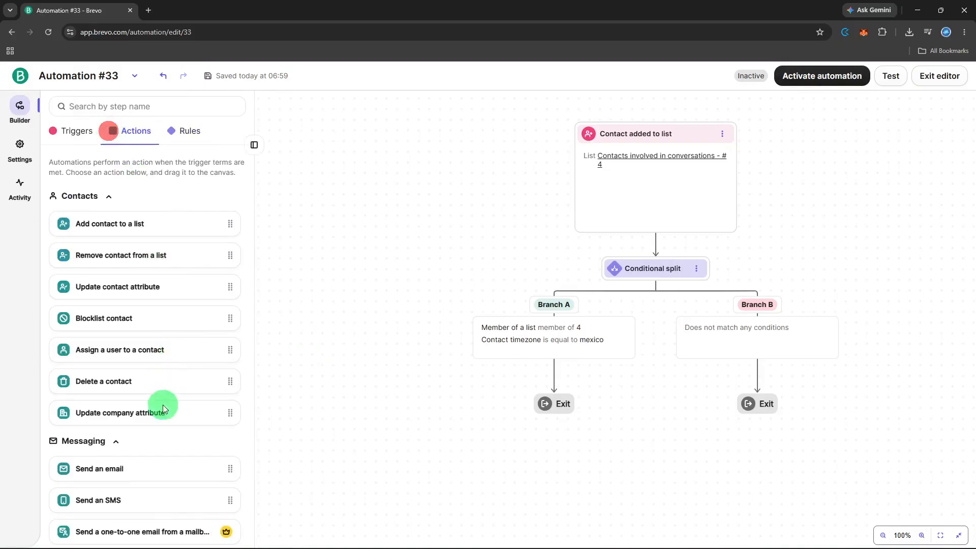
left_click_drag(149, 464, 616, 385)
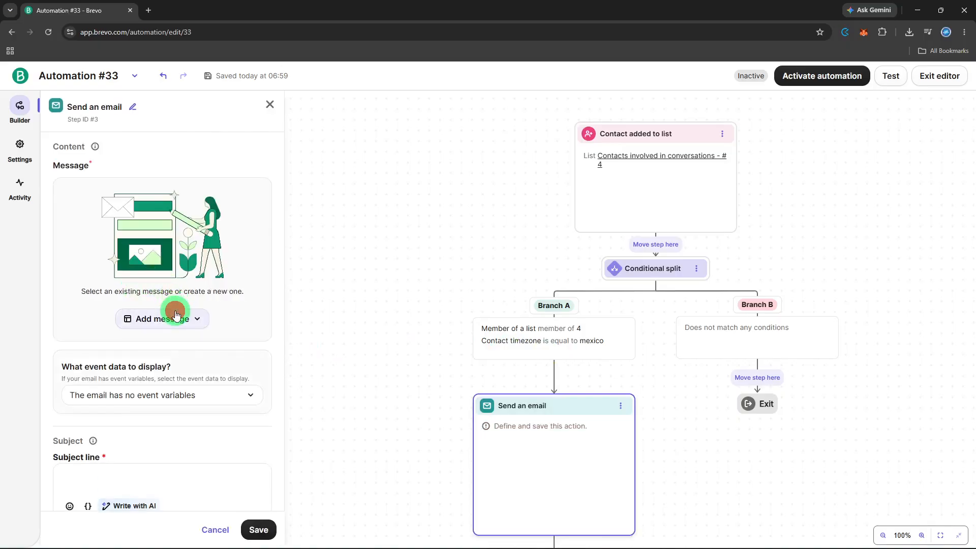
left_click(175, 317)
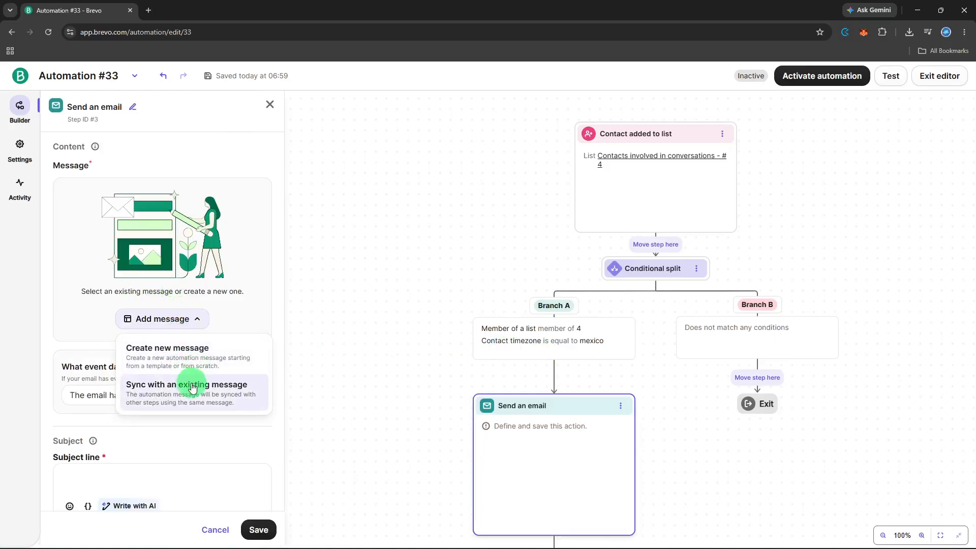
left_click(192, 383)
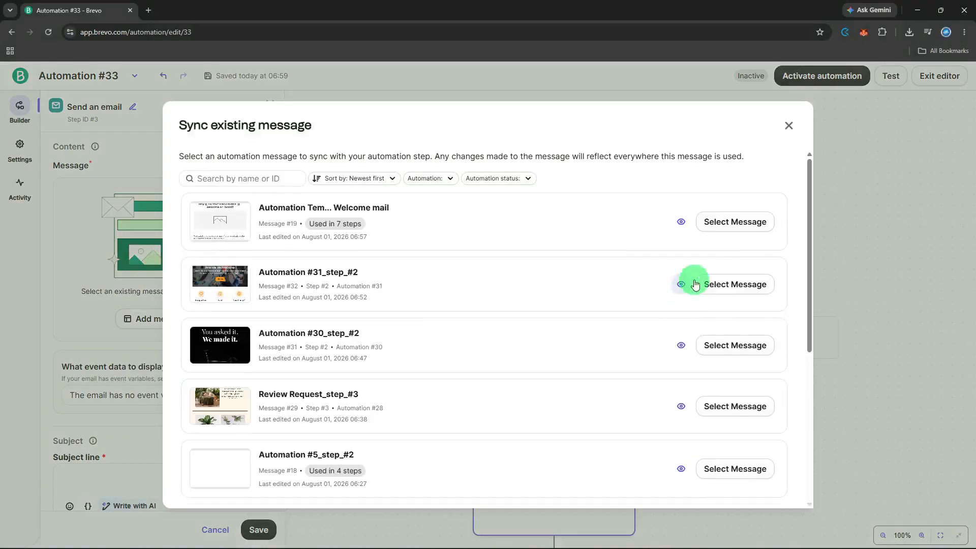
left_click(733, 224)
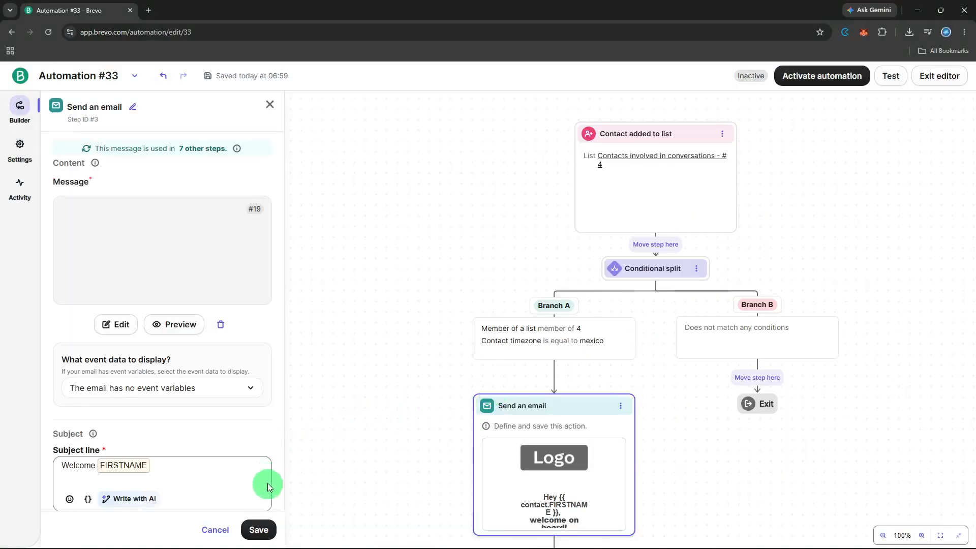
left_click(252, 534)
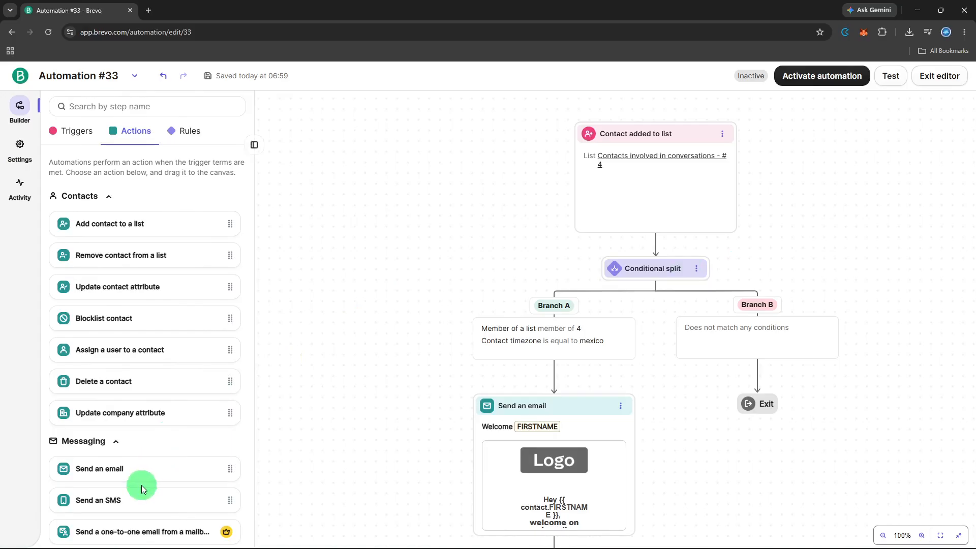
Add a Send an email action under Branch B, synced with the existing Welcome mail message #19, and save it.
left_click_drag(147, 476, 766, 373)
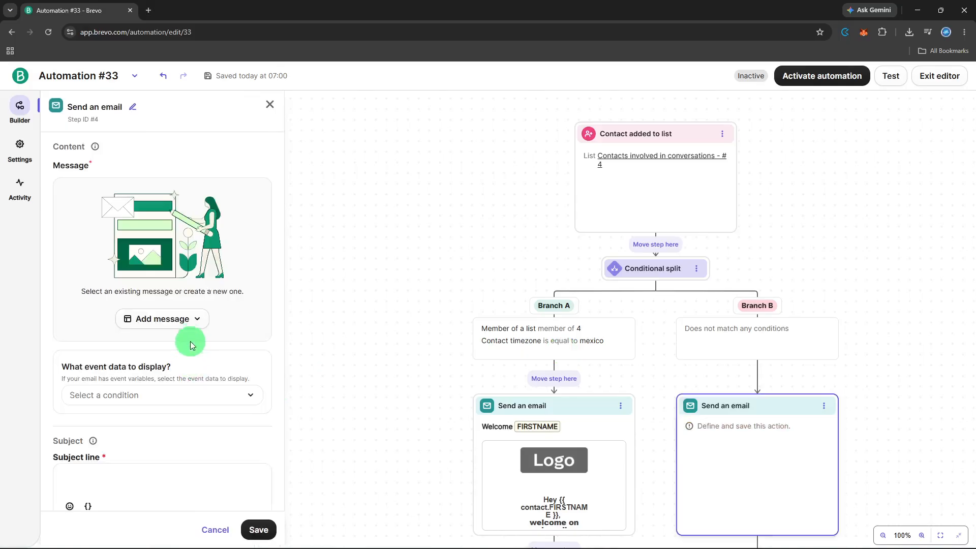
left_click(185, 320)
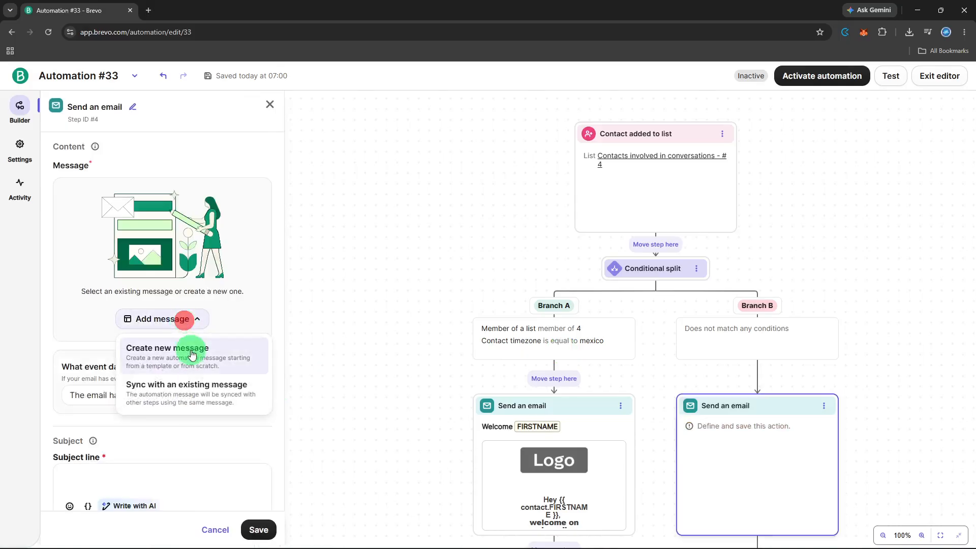
left_click(188, 391)
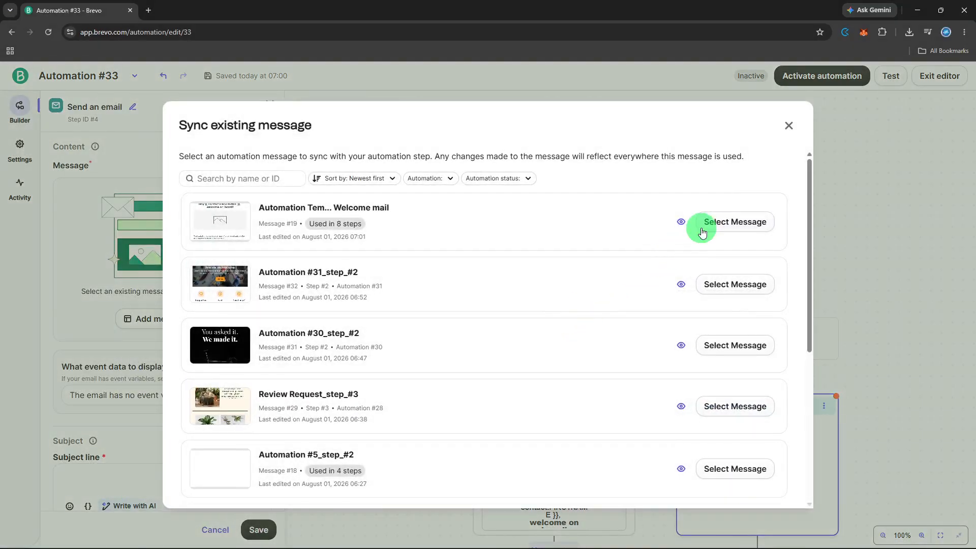
left_click(716, 226)
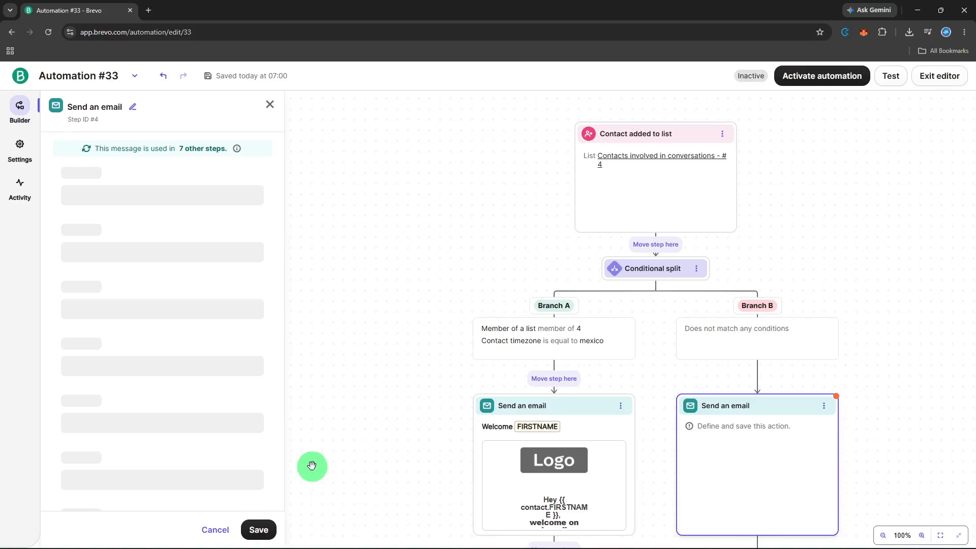
left_click(257, 533)
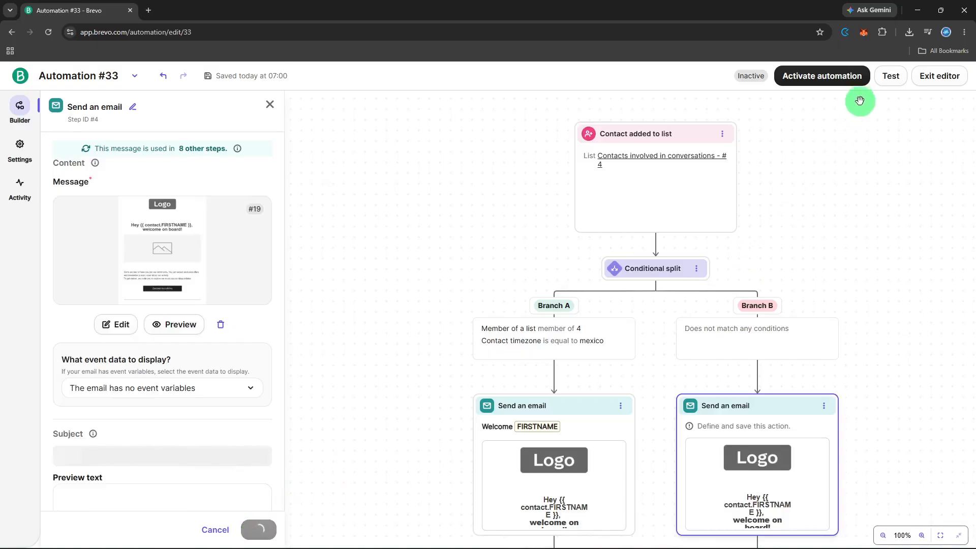
Test the automation's messages on an existing contact found by searching for the first letters of the name, and close the test.
left_click(888, 81)
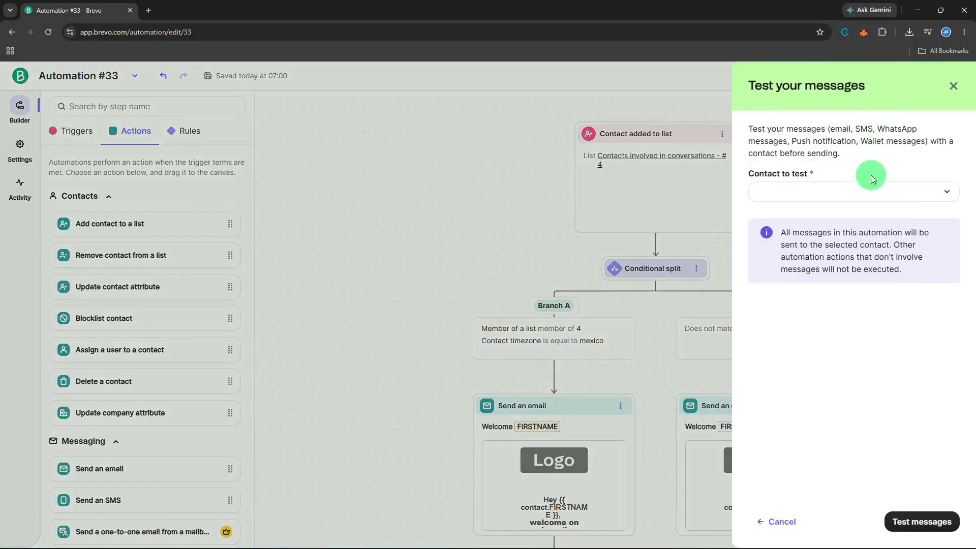
left_click(869, 189)
type("sa")
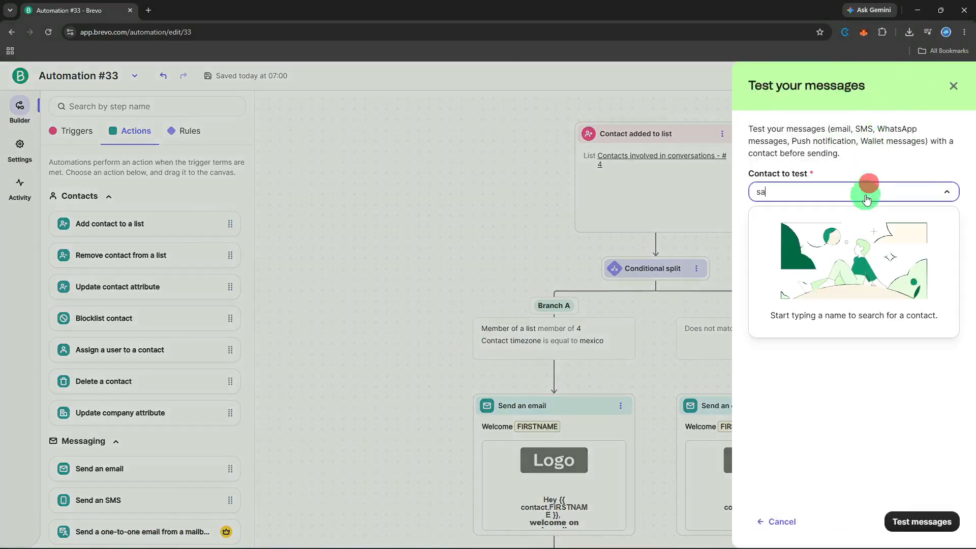
left_click(852, 220)
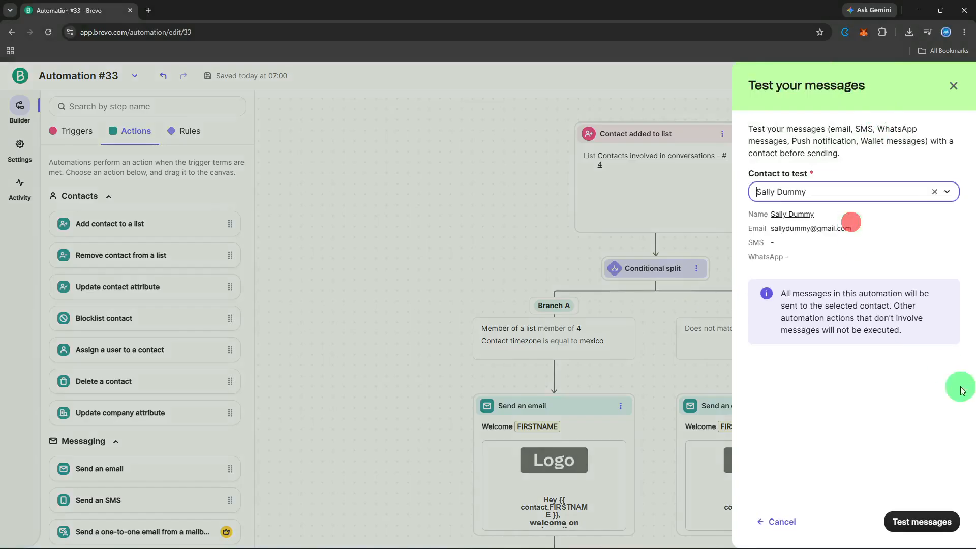
left_click(956, 527)
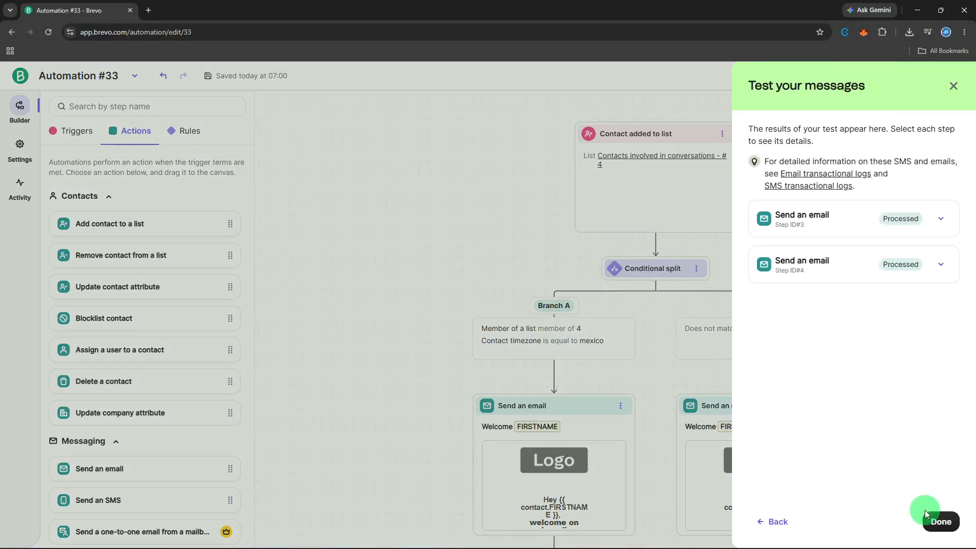
left_click(934, 521)
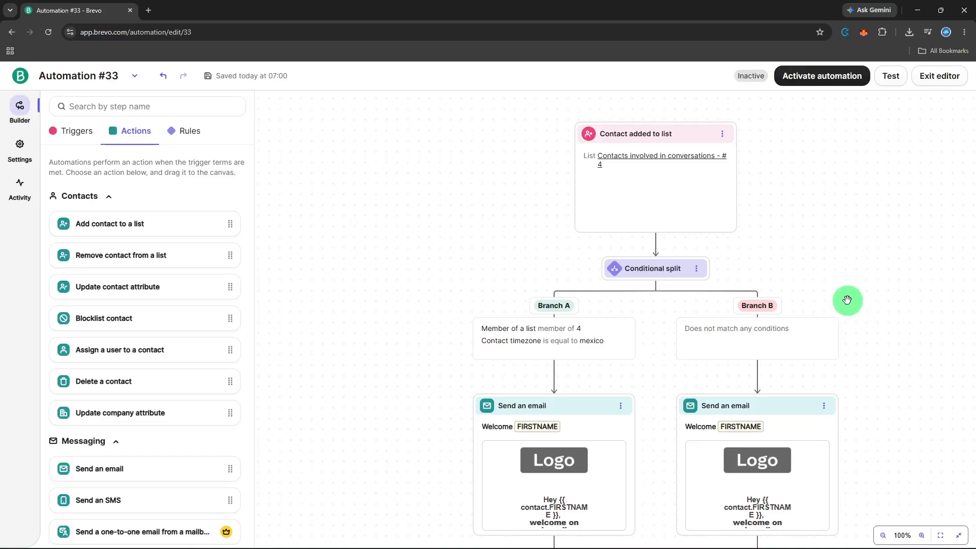
Activate the automation with contact re-entry after exit left off, and rename it Location.
left_click(821, 84)
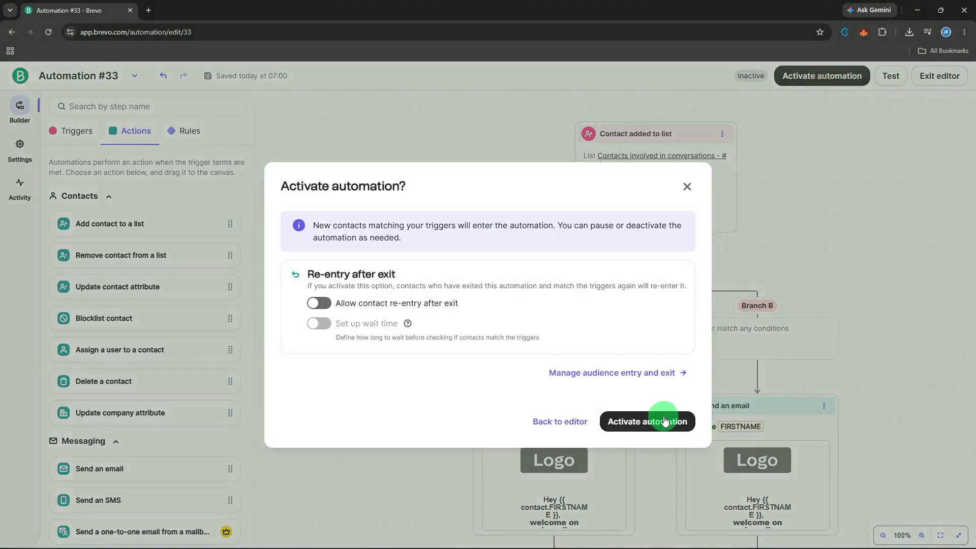
left_click(663, 415)
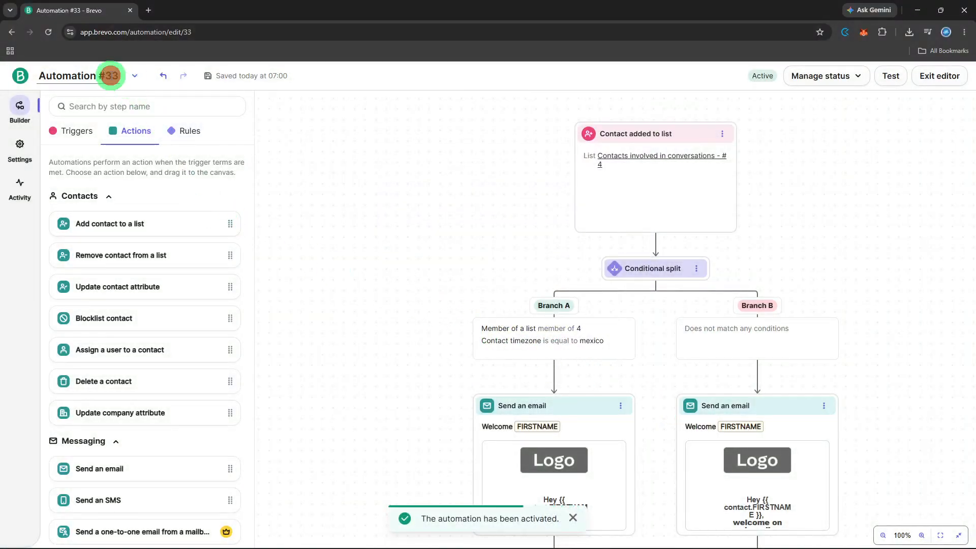
left_click(110, 76)
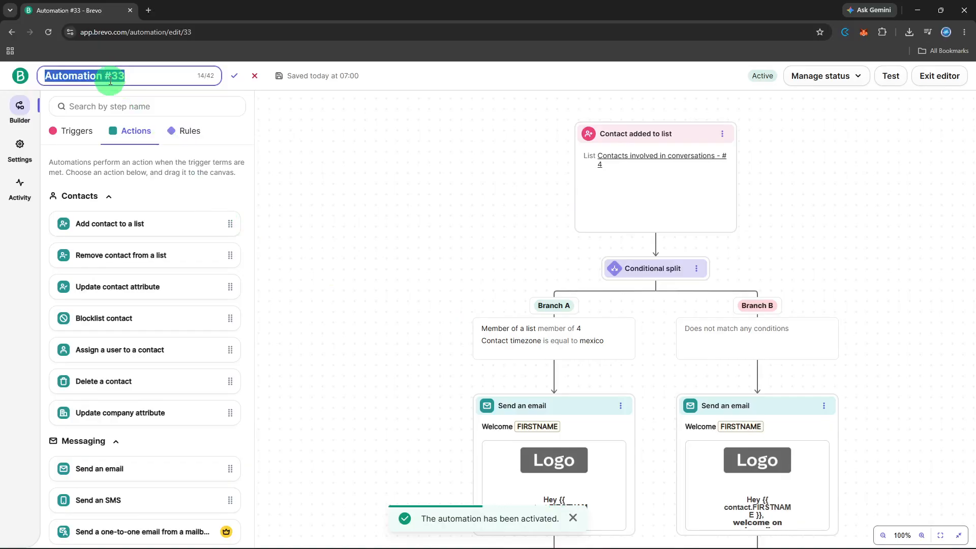
key("BackSpace")
type("Locat")
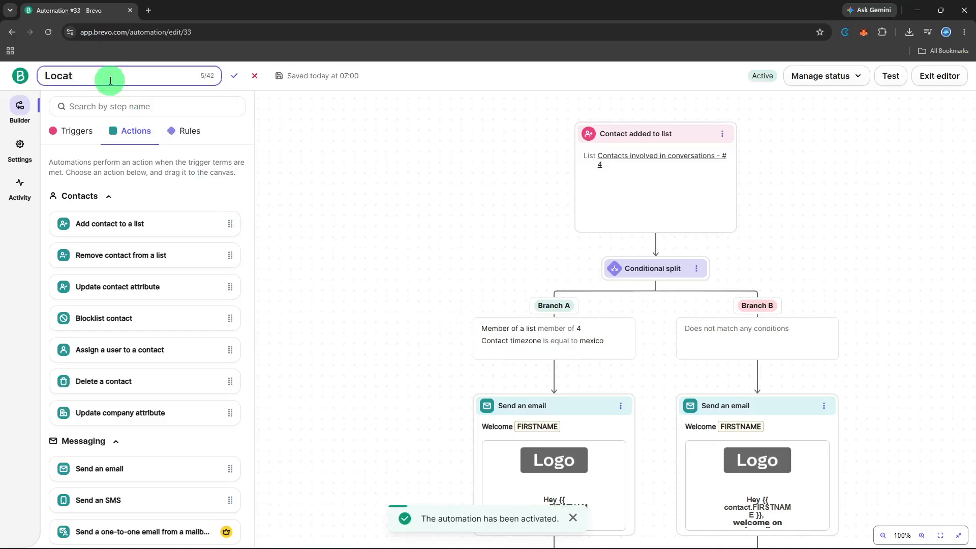
type("ion")
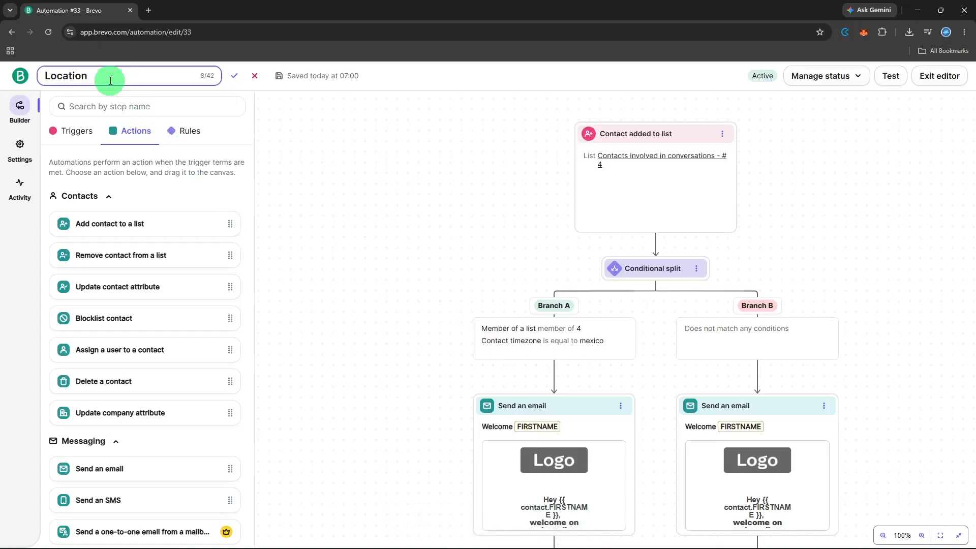
left_click(237, 81)
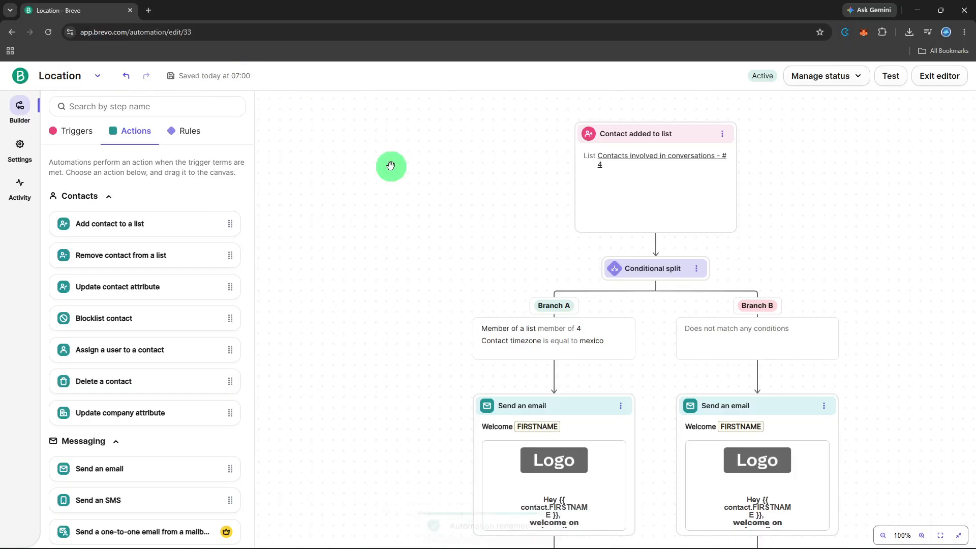